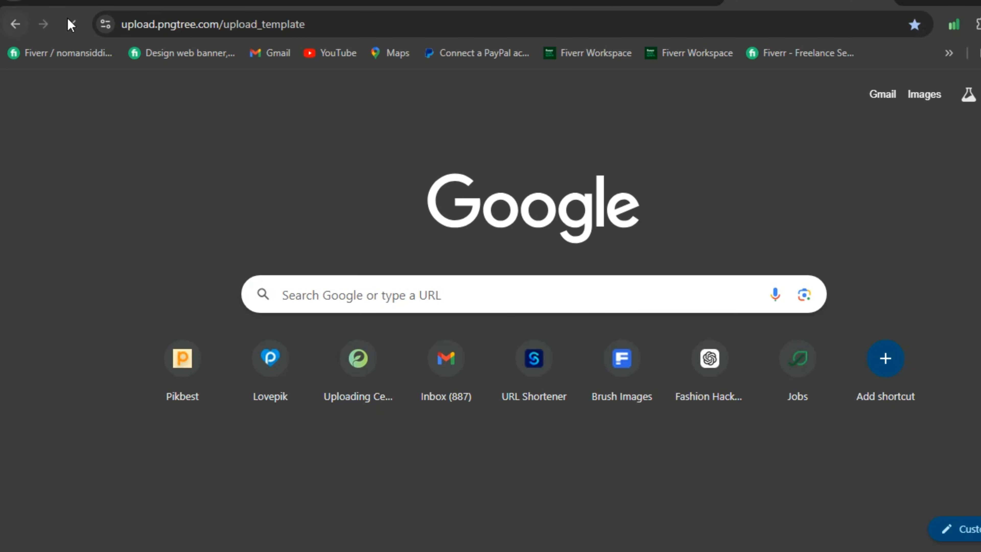
Step: Search Google for "pngtree contributor"
{"action": "left_click", "coordinate": [70, 24]}
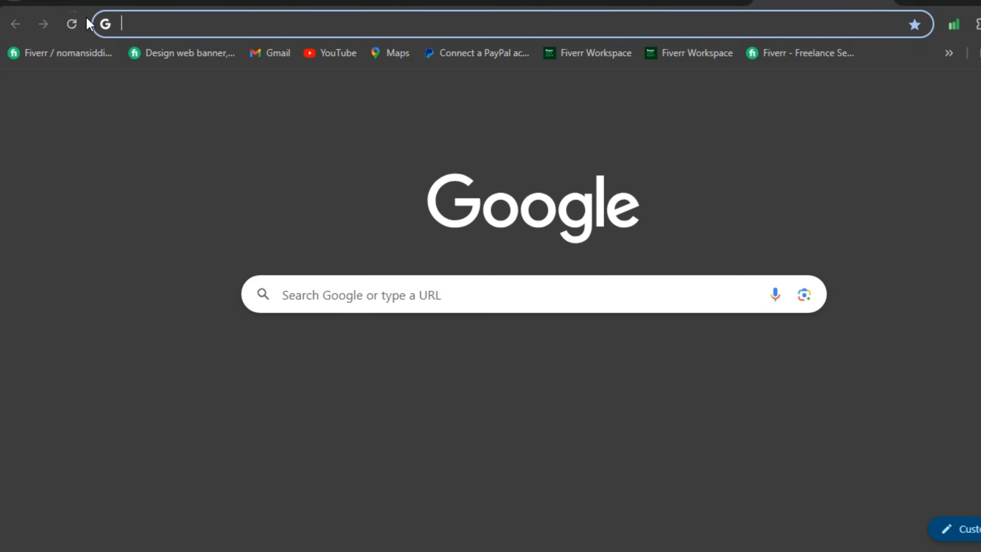
{"action": "left_click", "coordinate": [71, 24]}
{"action": "left_click", "coordinate": [410, 285]}
{"action": "left_click", "coordinate": [410, 291]}
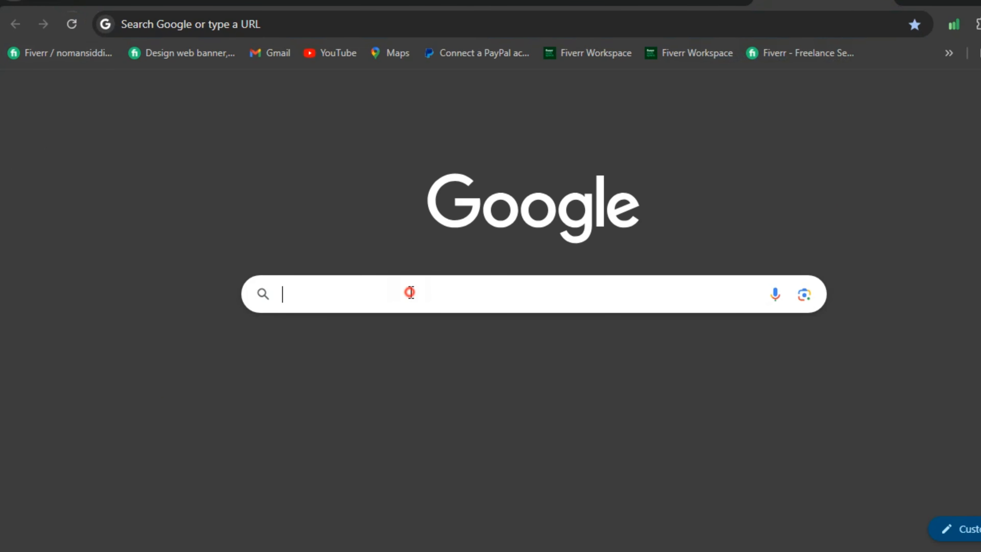
{"action": "type", "text": "P"}
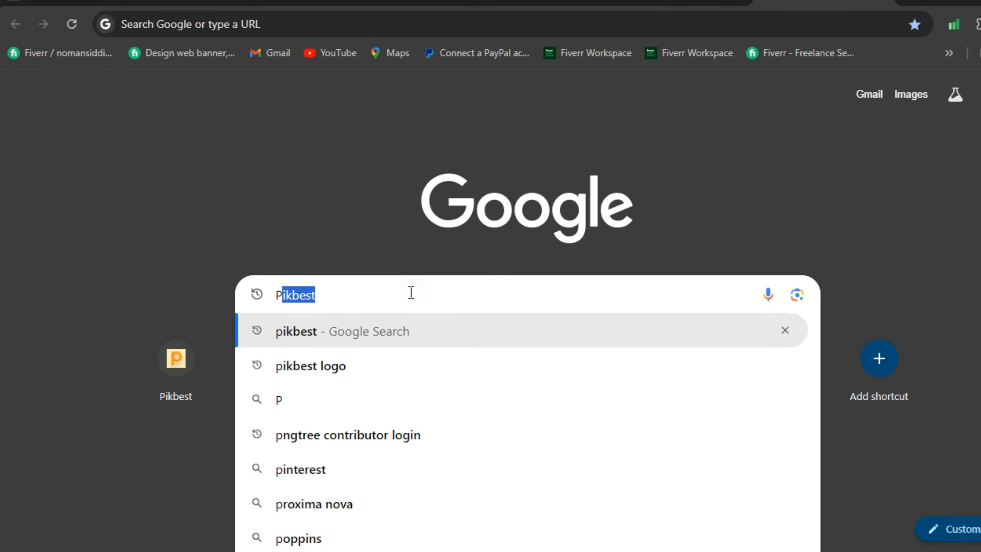
{"action": "type", "text": "nrt"}
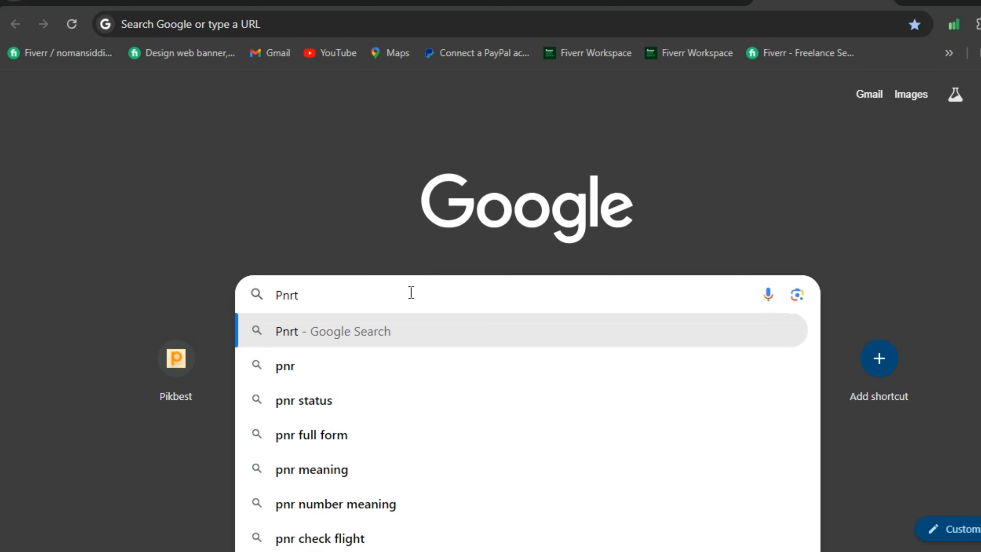
{"action": "type", "text": "eew"}
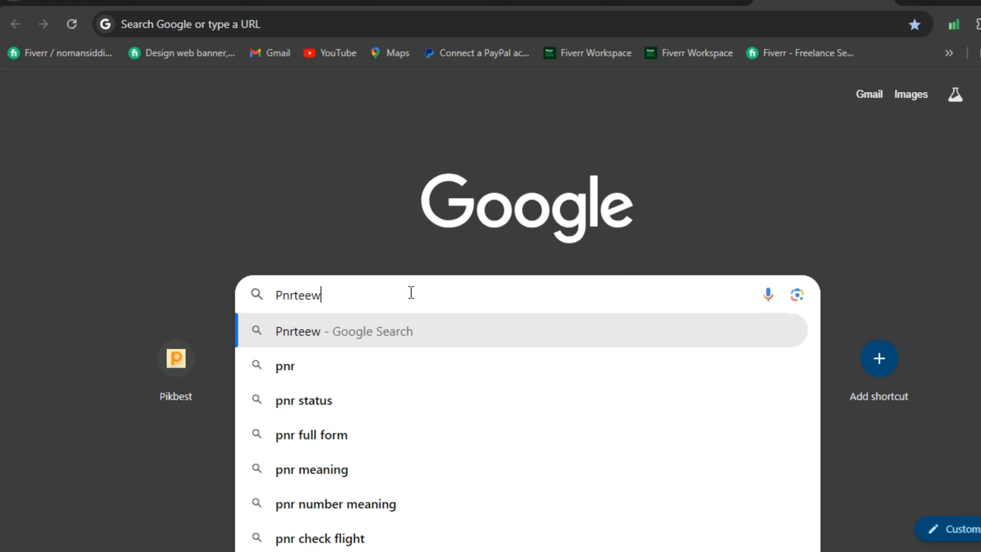
{"action": "key", "text": "BackSpace"}
{"action": "type", "text": "e"}
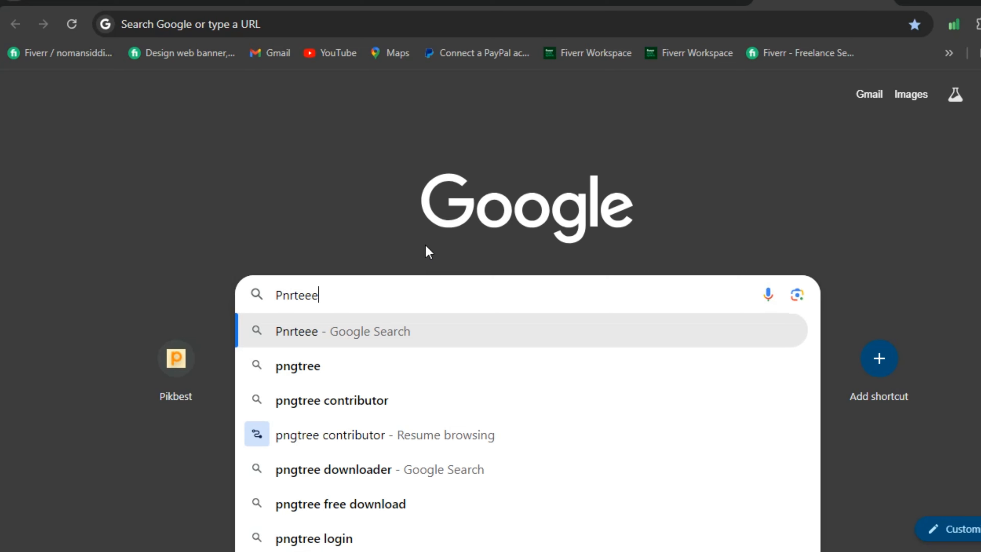
{"action": "left_click", "coordinate": [359, 402]}
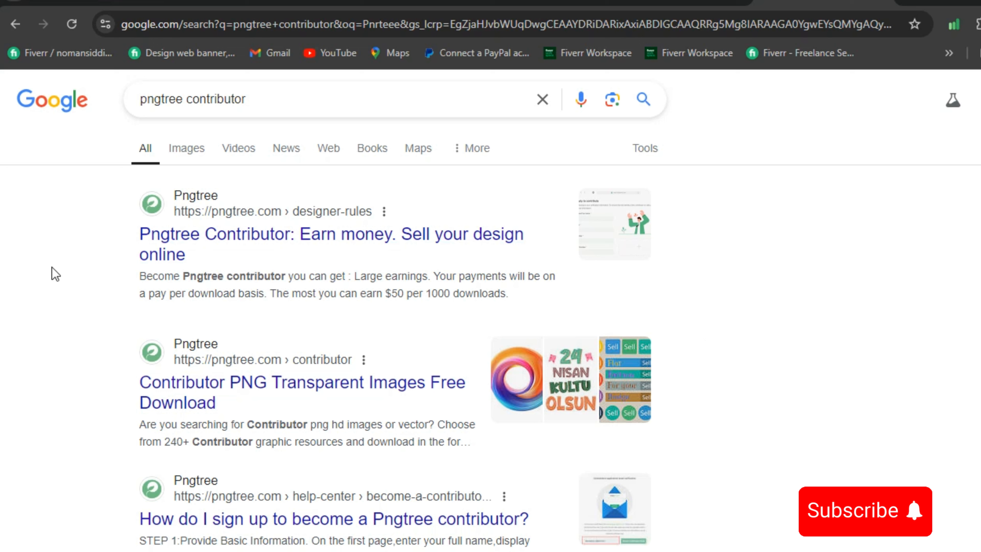
Step: Open the "Pngtree Contributor: Earn money. Sell your design online" result and log in to the Pngtree account
{"action": "left_click", "coordinate": [218, 239]}
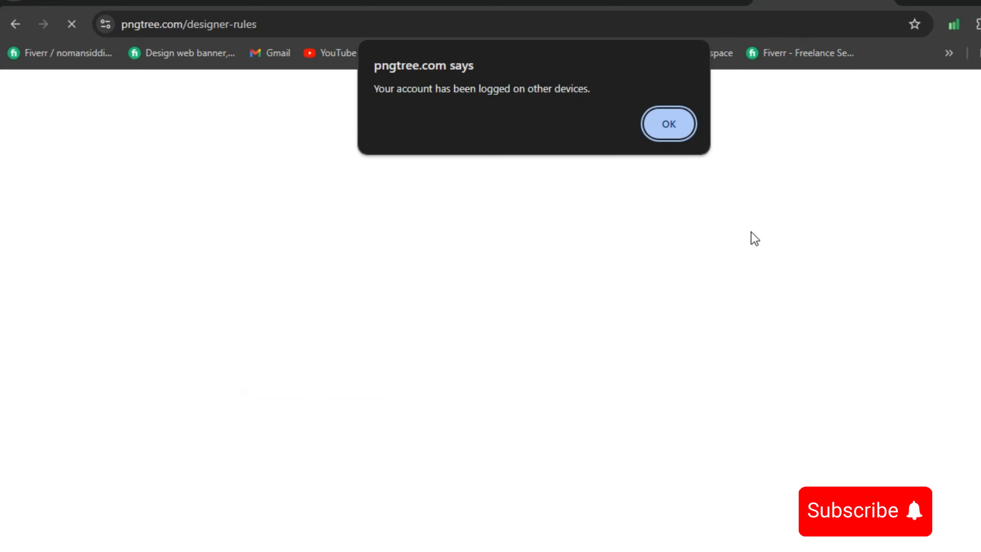
{"action": "left_click", "coordinate": [683, 125]}
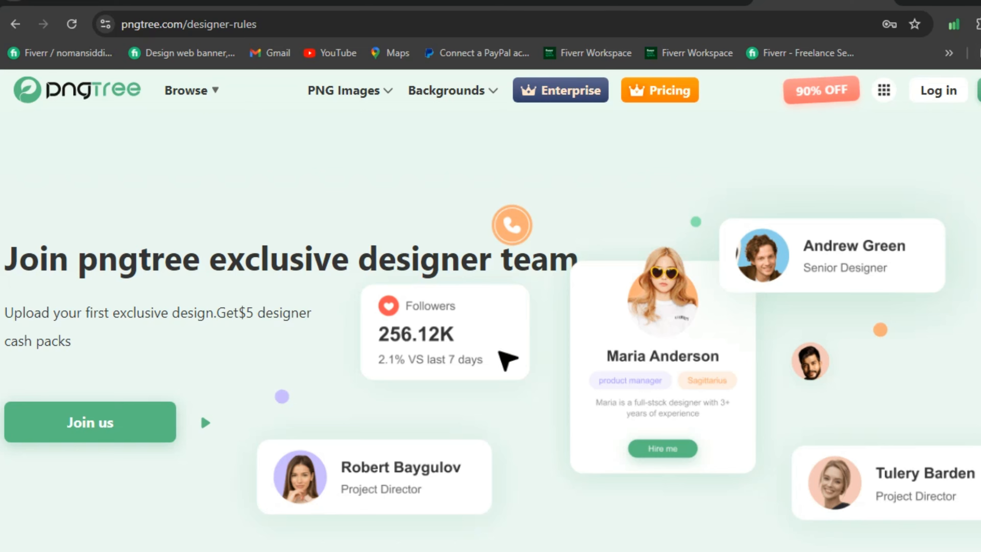
{"action": "left_click", "coordinate": [947, 92]}
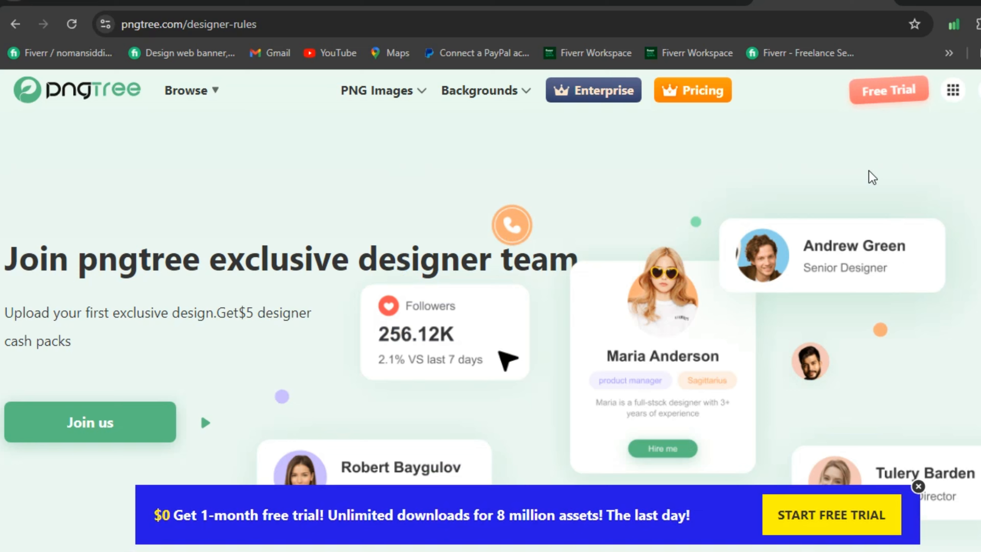
{"action": "mouse_move", "coordinate": [976, 90]}
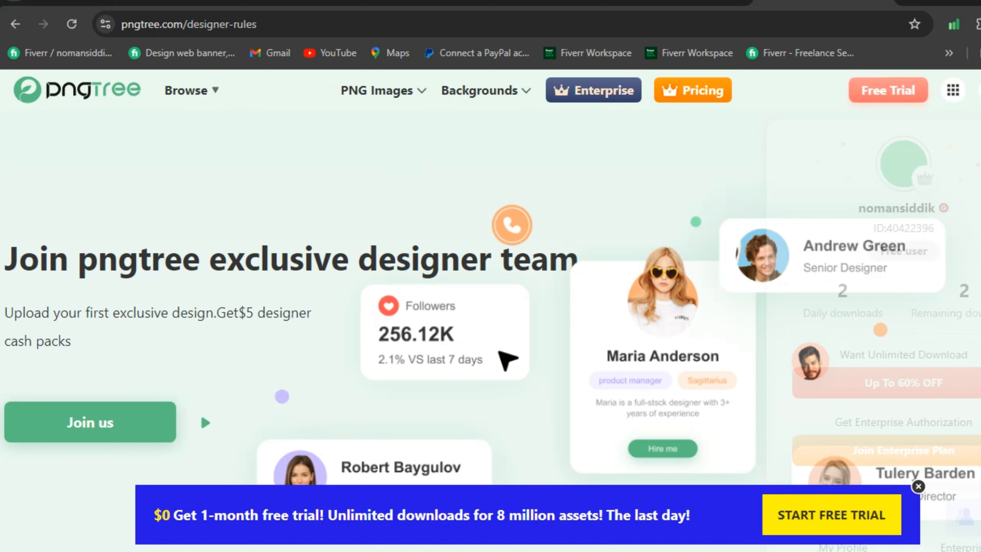
{"action": "left_click", "coordinate": [898, 149]}
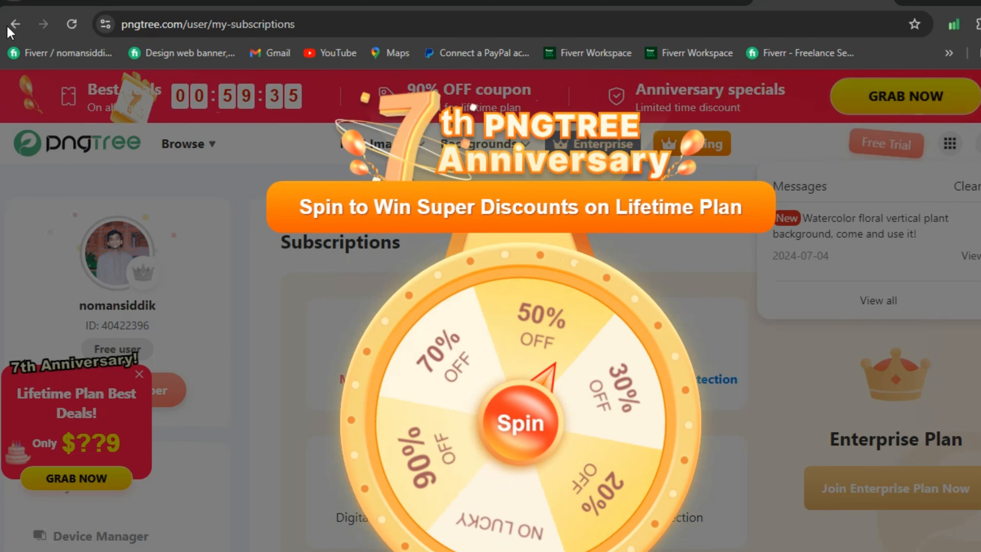
{"action": "left_click", "coordinate": [15, 24]}
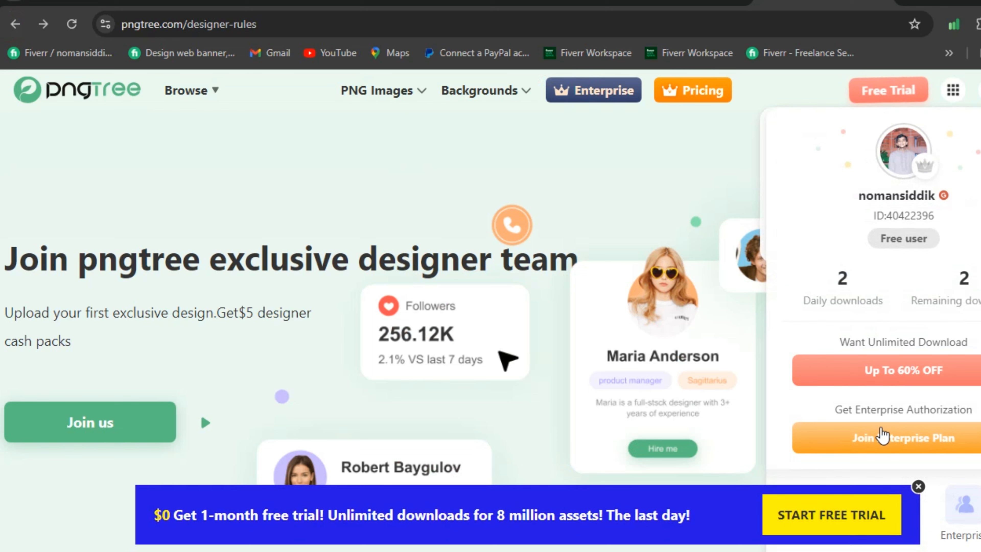
Step: Join the exclusive designer team to open the Pngtree Uploading System home page, dismissing the free trial banner and translation pop-up
{"action": "left_click", "coordinate": [919, 488]}
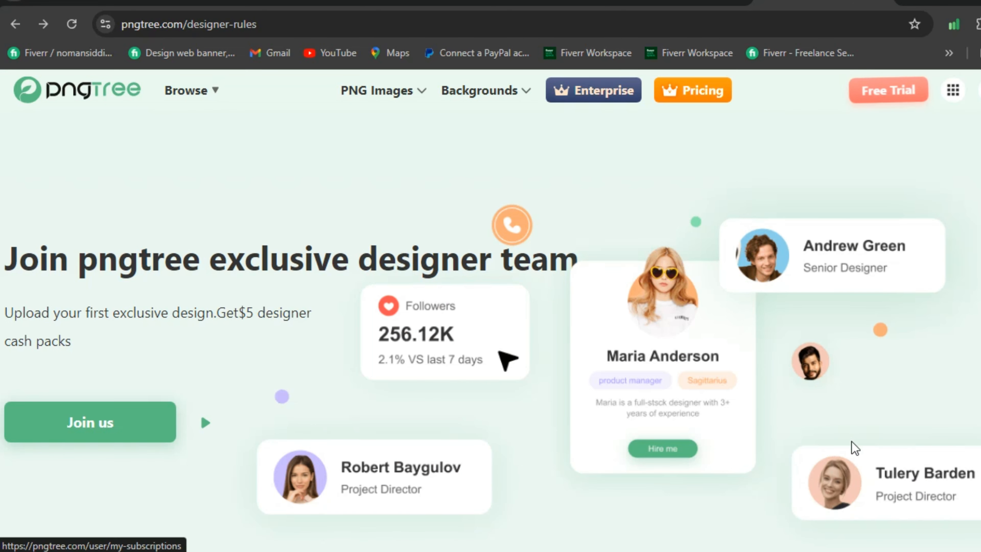
{"action": "mouse_move", "coordinate": [980, 90]}
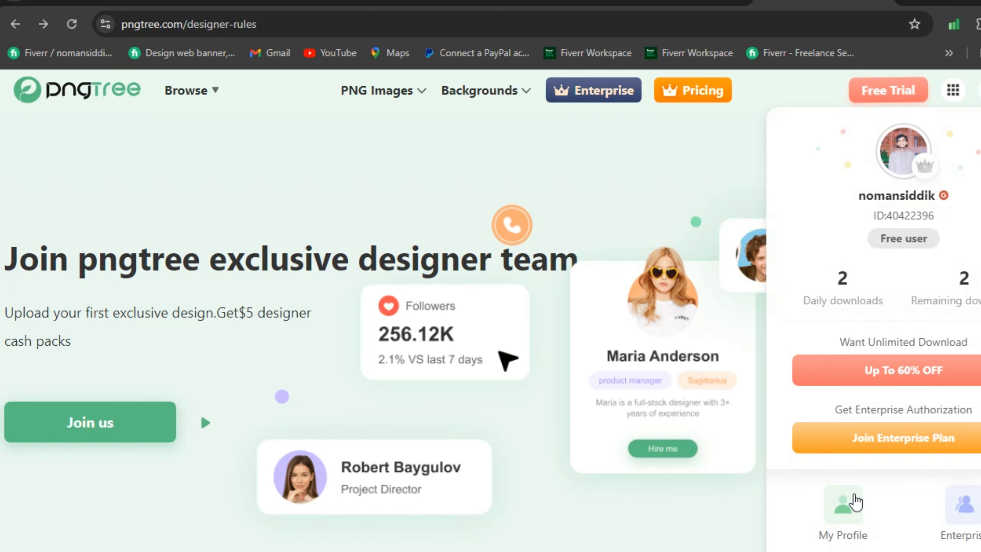
{"action": "scroll", "coordinate": [855, 508], "scroll_direction": "down", "scroll_amount": 3}
{"action": "scroll", "coordinate": [855, 508], "scroll_direction": "up", "scroll_amount": 3}
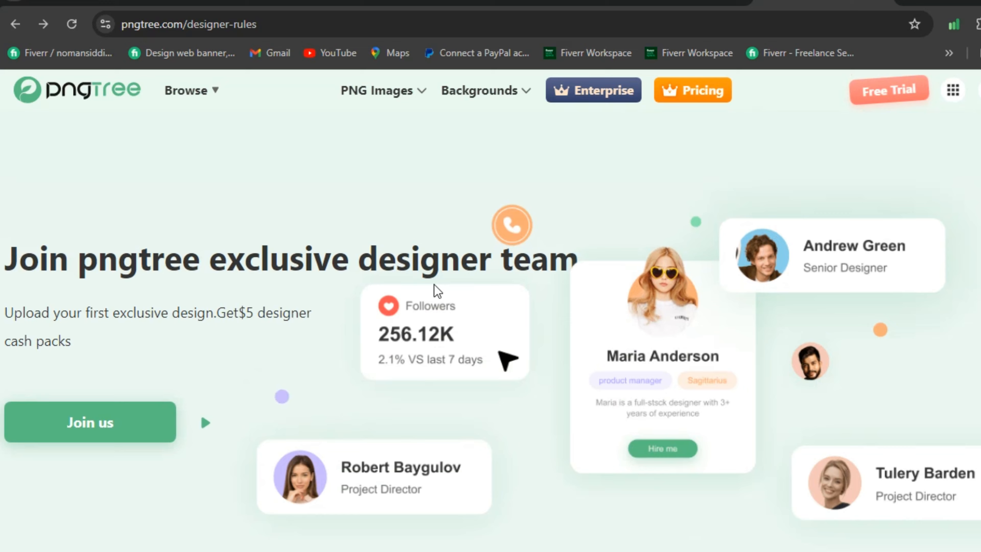
{"action": "left_click", "coordinate": [94, 427]}
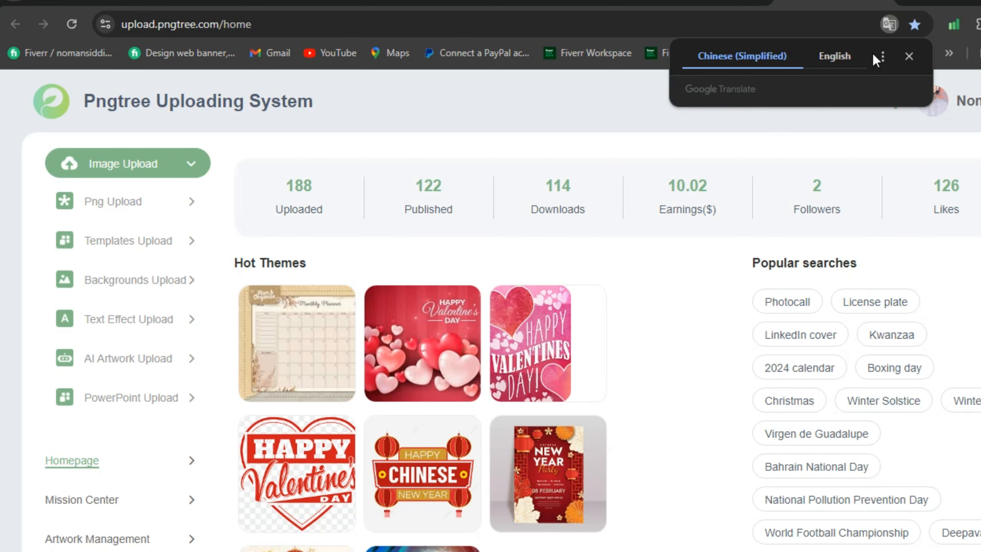
{"action": "left_click", "coordinate": [909, 56]}
{"action": "scroll", "coordinate": [402, 241], "scroll_direction": "down", "scroll_amount": 5}
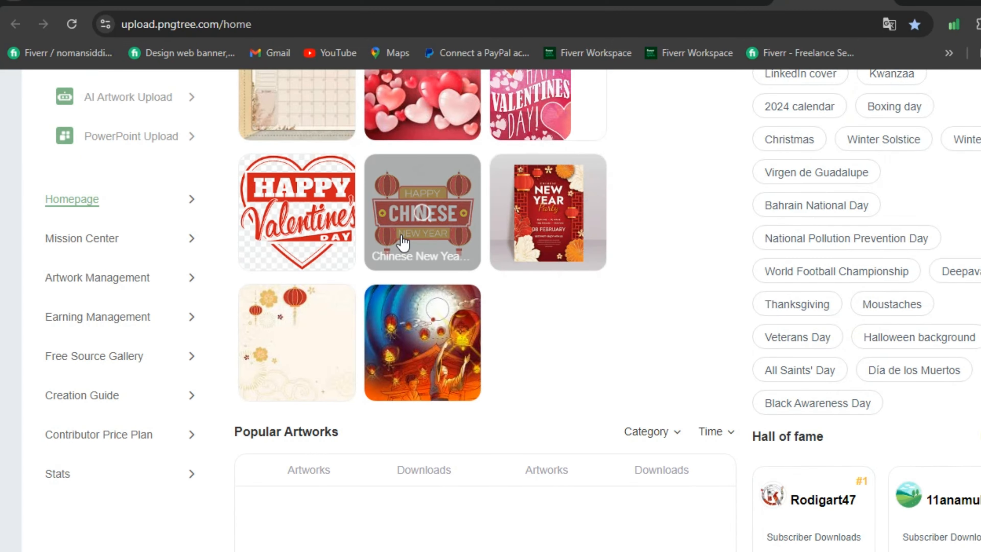
{"action": "scroll", "coordinate": [402, 242], "scroll_direction": "down", "scroll_amount": 7}
{"action": "scroll", "coordinate": [403, 242], "scroll_direction": "up", "scroll_amount": 12}
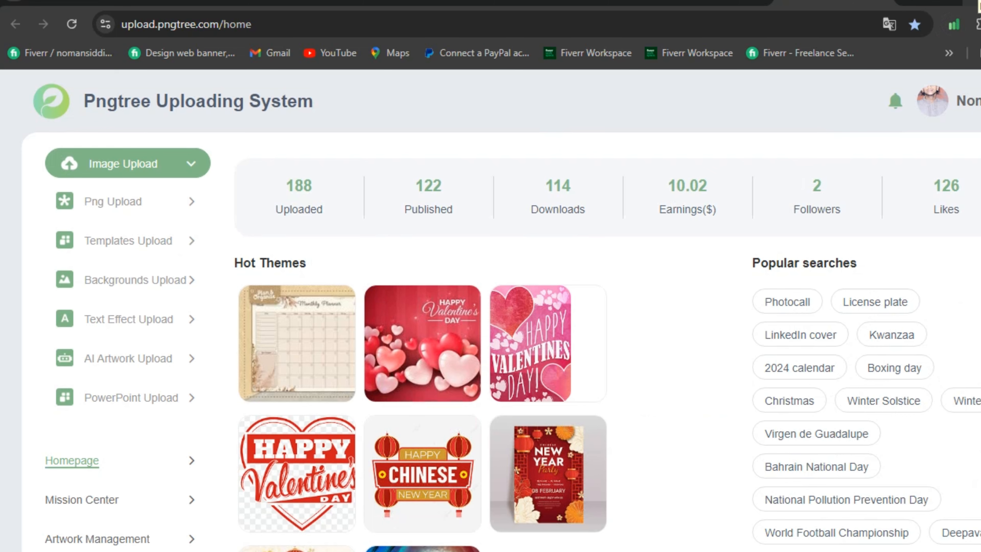
Step: Switch to Illustrator and delete all the artwork from the 1.ai document
{"action": "key", "text": "super+d"}
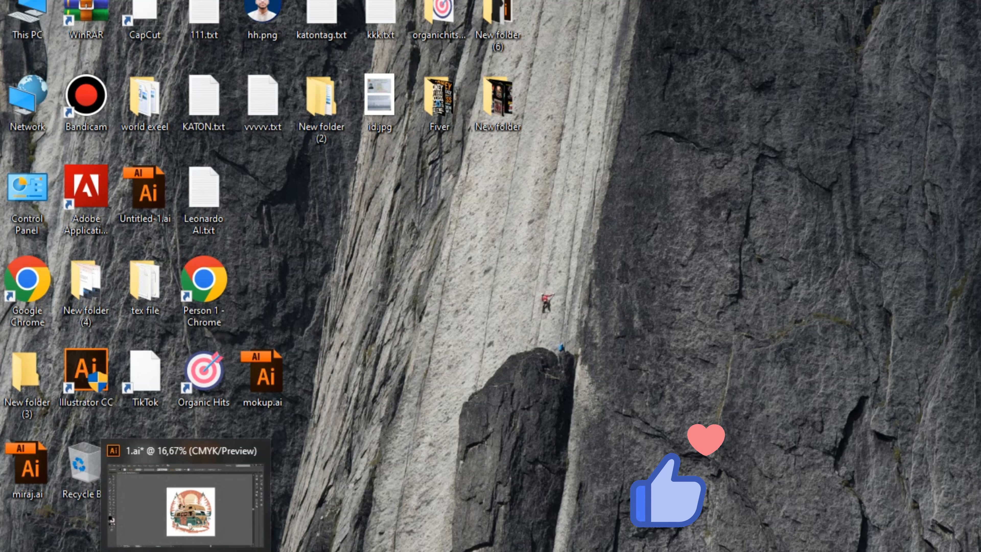
{"action": "key", "text": "alt+Tab"}
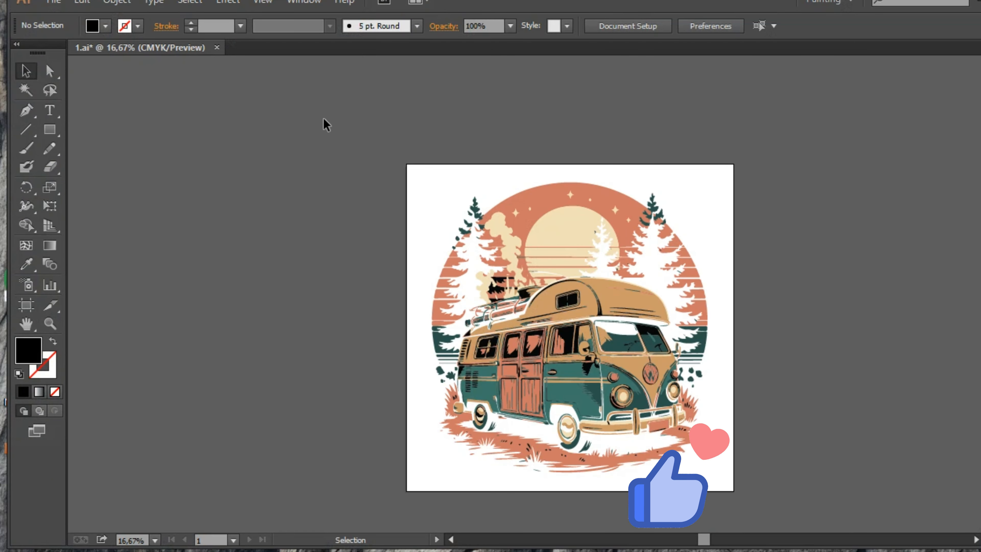
{"action": "key", "text": "ctrl+a"}
{"action": "key", "text": "Delete"}
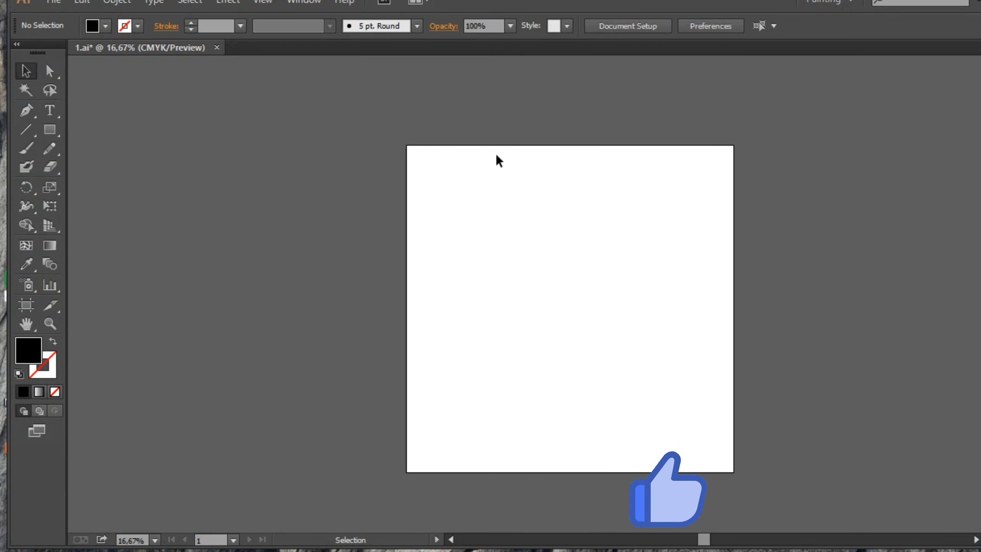
Step: Create a new document 2500 px wide and 2500 px high
{"action": "left_click", "coordinate": [53, 2]}
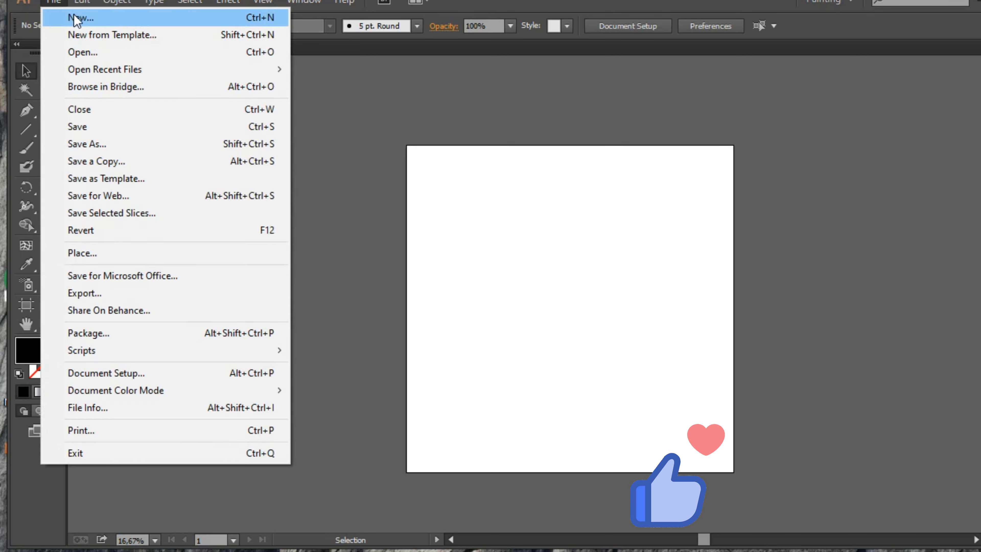
{"action": "left_click", "coordinate": [78, 17]}
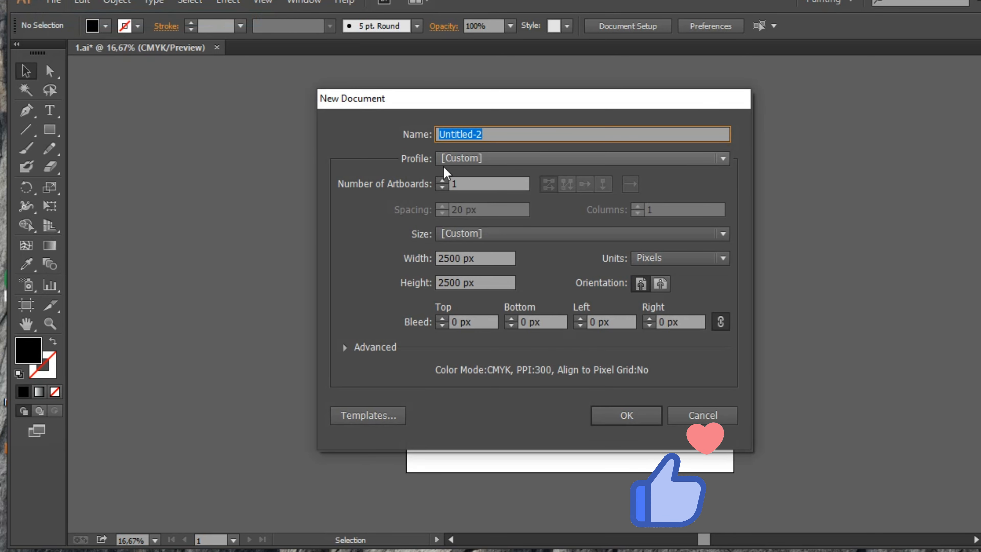
{"action": "left_click_drag", "start_coordinate": [481, 260], "coordinate": [400, 271]}
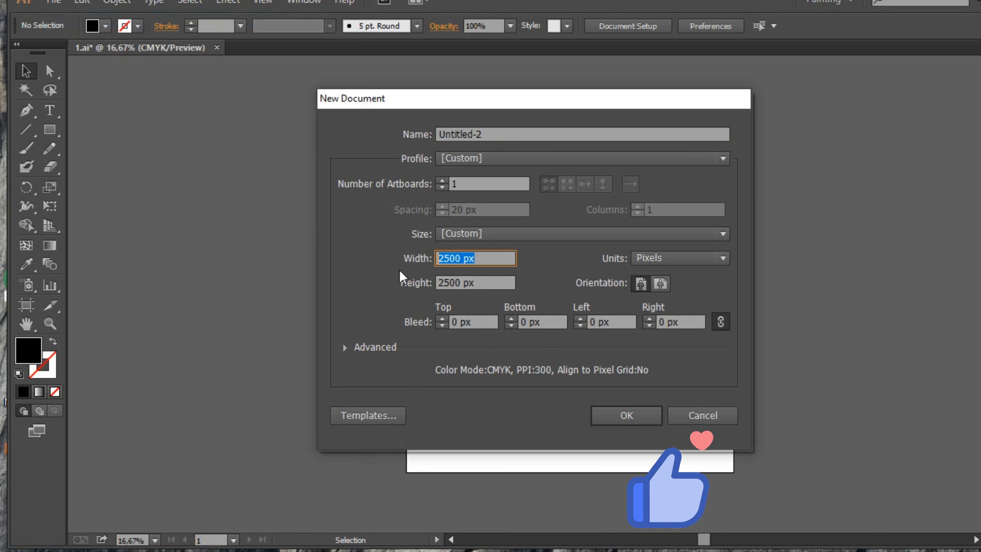
{"action": "type", "text": "2500"}
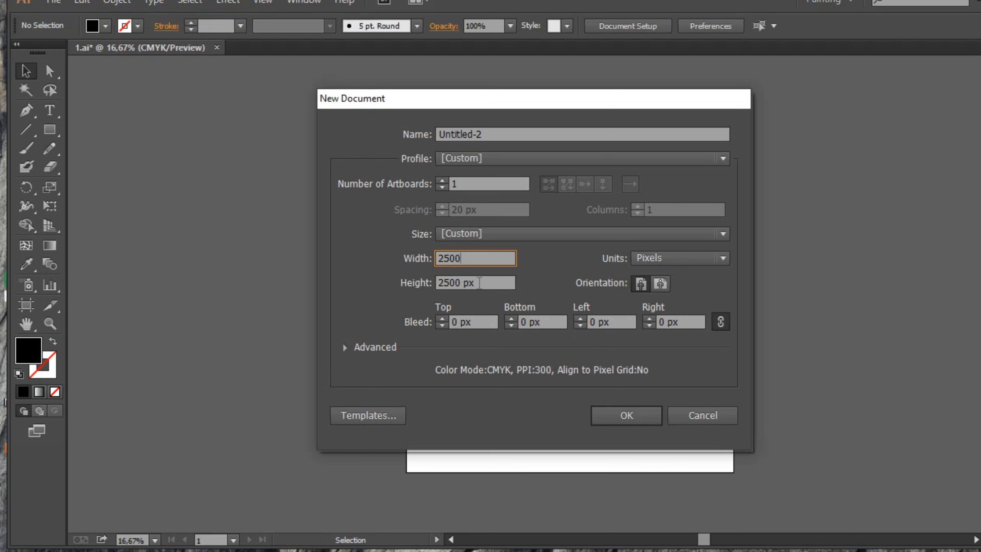
{"action": "left_click_drag", "start_coordinate": [479, 283], "coordinate": [335, 292]}
{"action": "type", "text": "250"}
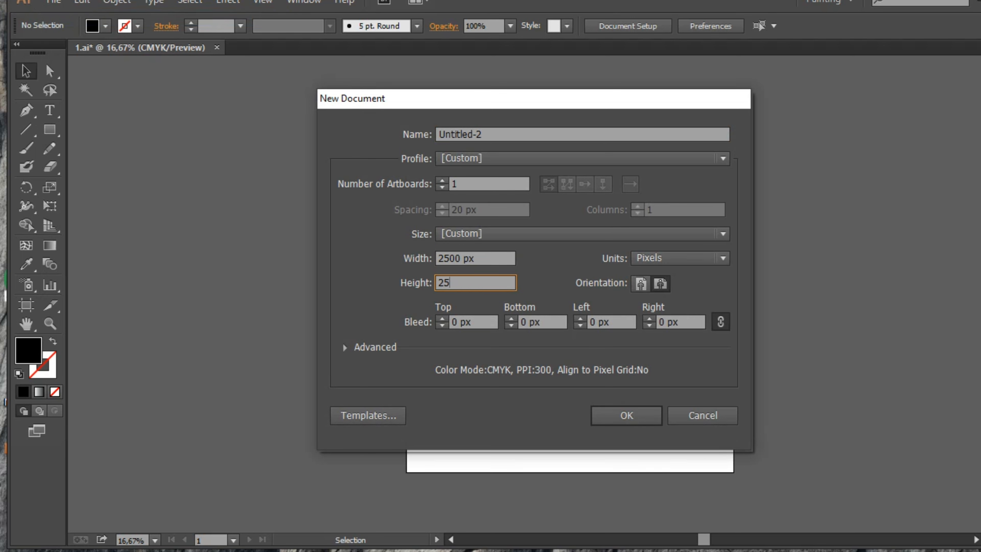
{"action": "type", "text": "0"}
{"action": "key", "text": "Return"}
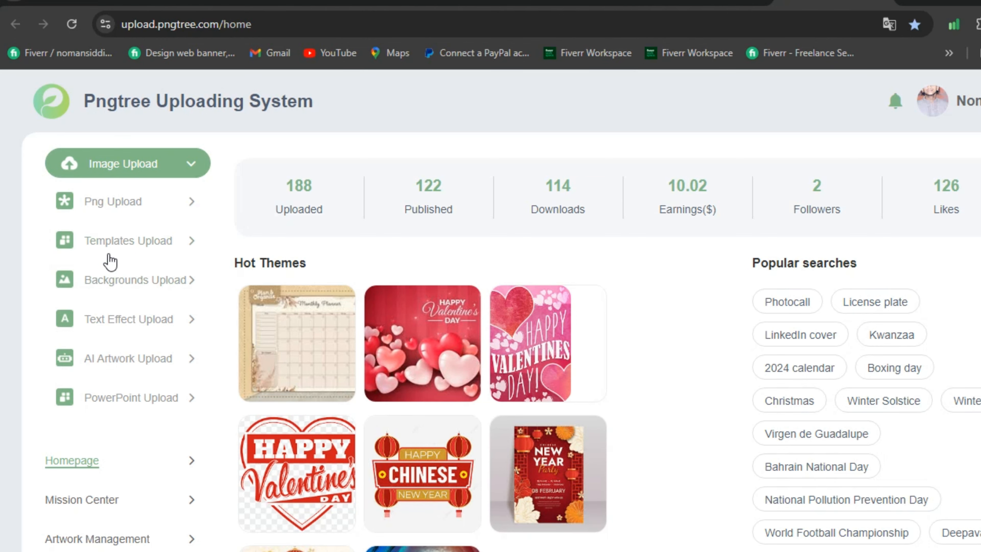
Step: Switch to the browser and open Pngtree's Png Upload page to examine the upload panel and its file requirements
{"action": "left_click", "coordinate": [114, 204]}
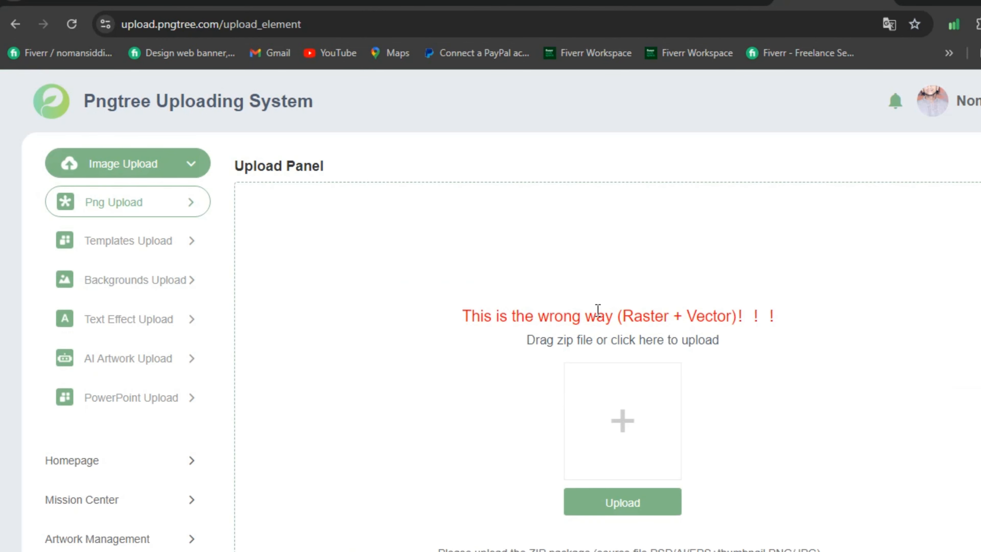
{"action": "scroll", "coordinate": [594, 311], "scroll_direction": "down", "scroll_amount": 3}
{"action": "scroll", "coordinate": [591, 309], "scroll_direction": "down", "scroll_amount": 3}
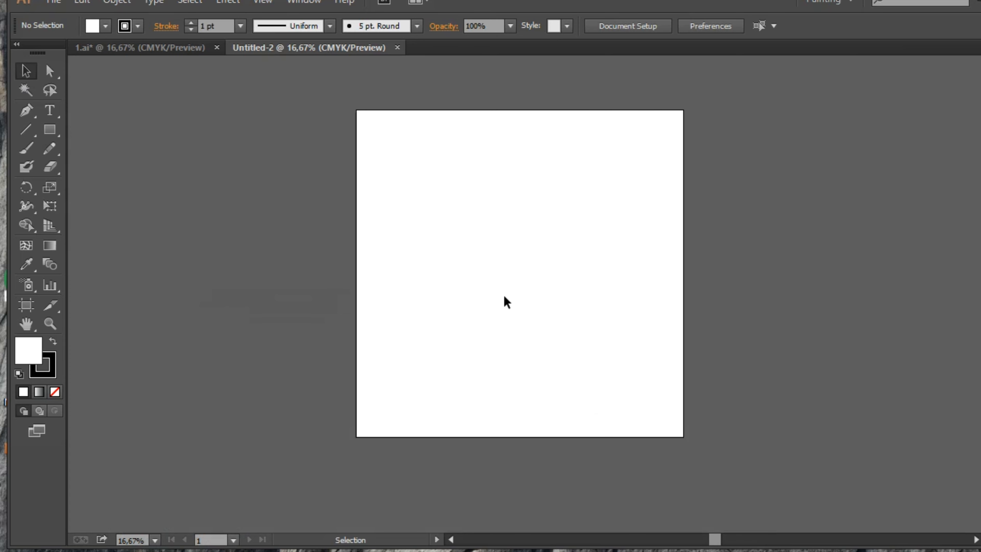
Step: Switch to Illustrator and open 1.ai from folder 8 of D:\Pngtree File
{"action": "scroll", "coordinate": [519, 292], "scroll_direction": "up", "scroll_amount": 1}
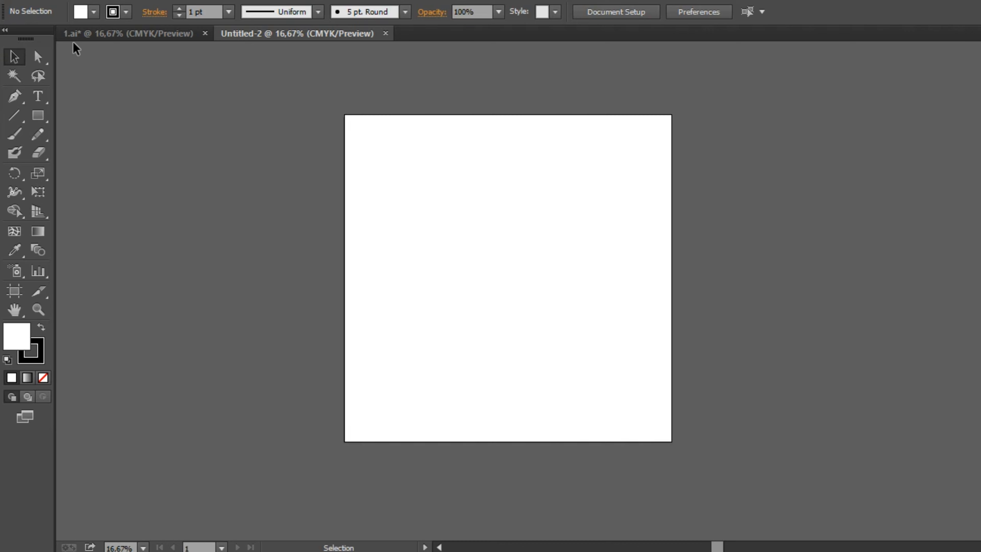
{"action": "scroll", "coordinate": [245, 107], "scroll_direction": "up", "scroll_amount": 2}
{"action": "scroll", "coordinate": [245, 107], "scroll_direction": "down", "scroll_amount": 1}
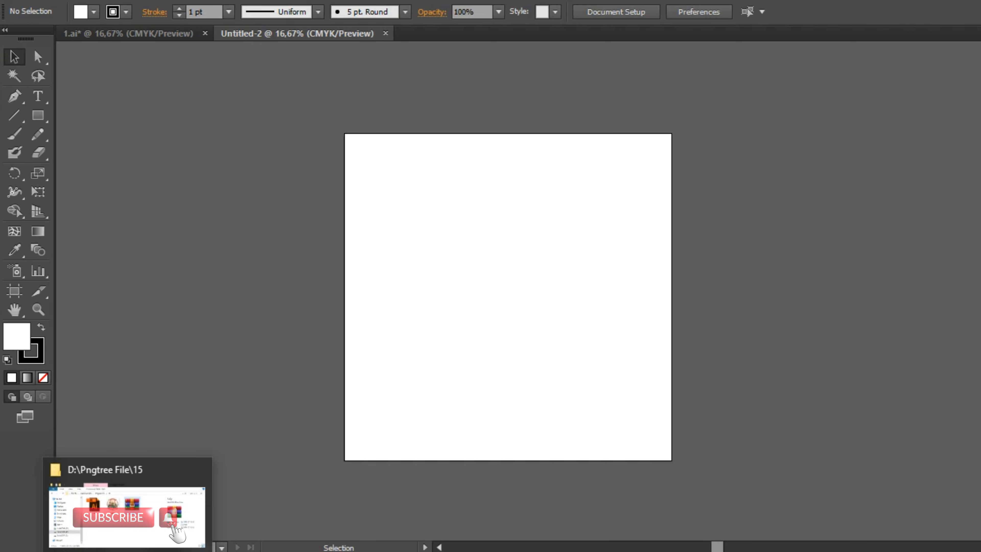
{"action": "left_click", "coordinate": [130, 551]}
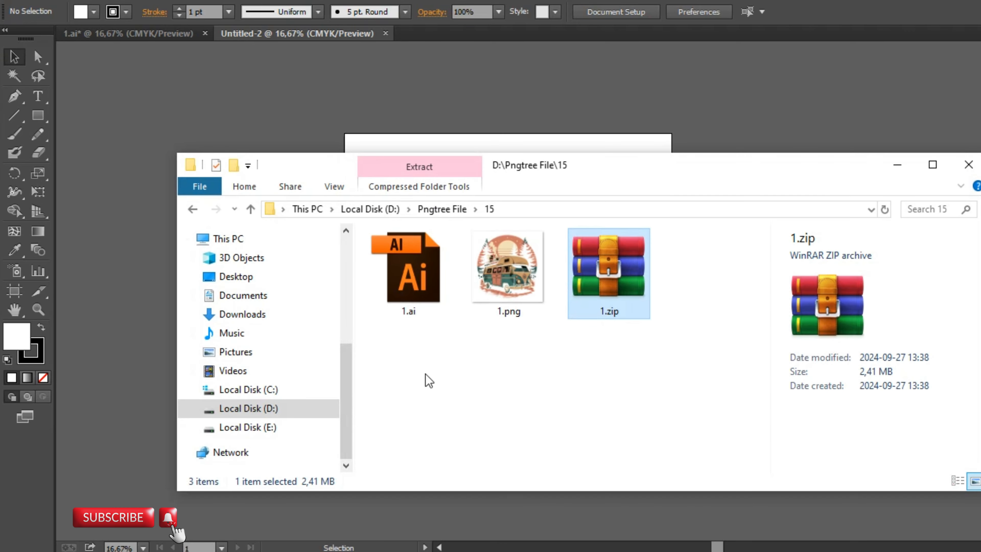
{"action": "left_click", "coordinate": [252, 210]}
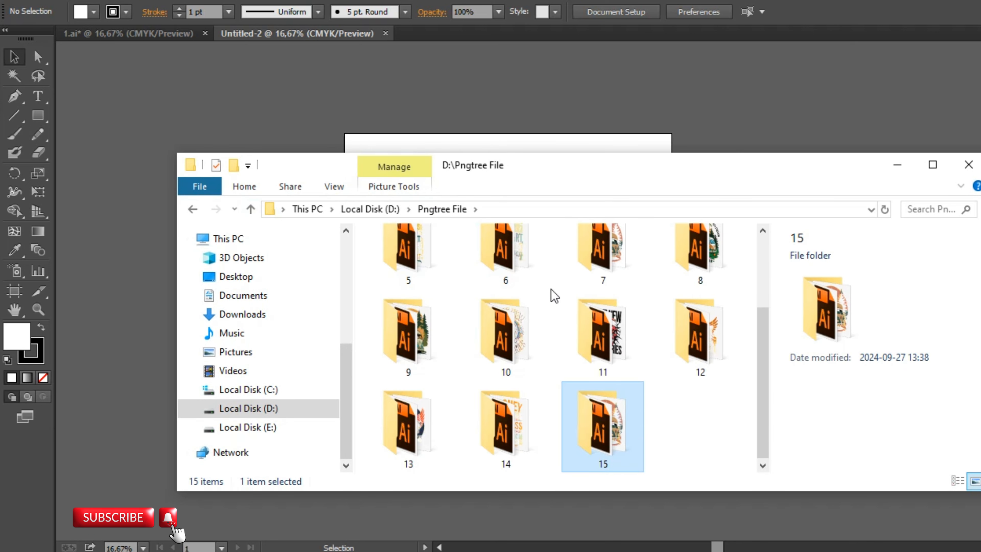
{"action": "double_click", "coordinate": [676, 266]}
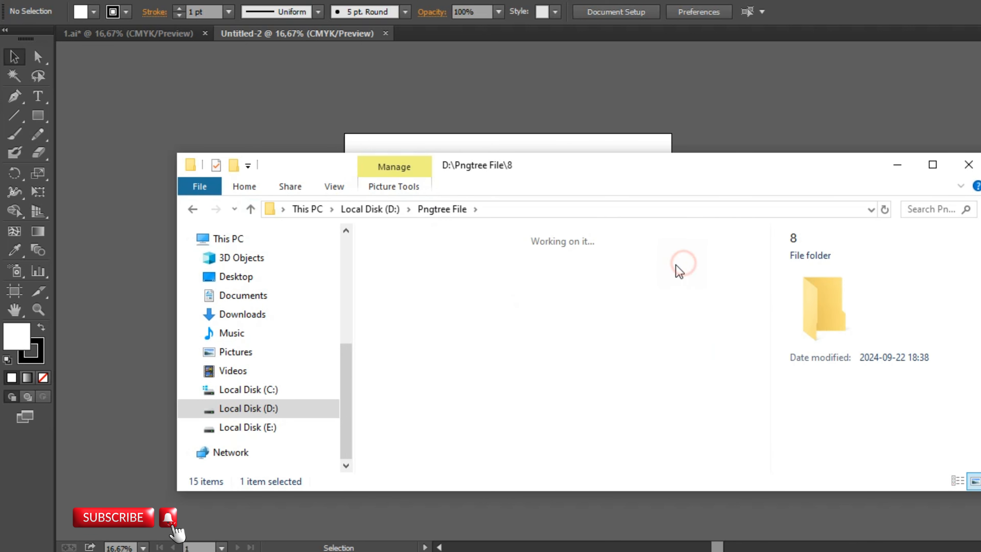
{"action": "left_click", "coordinate": [410, 272]}
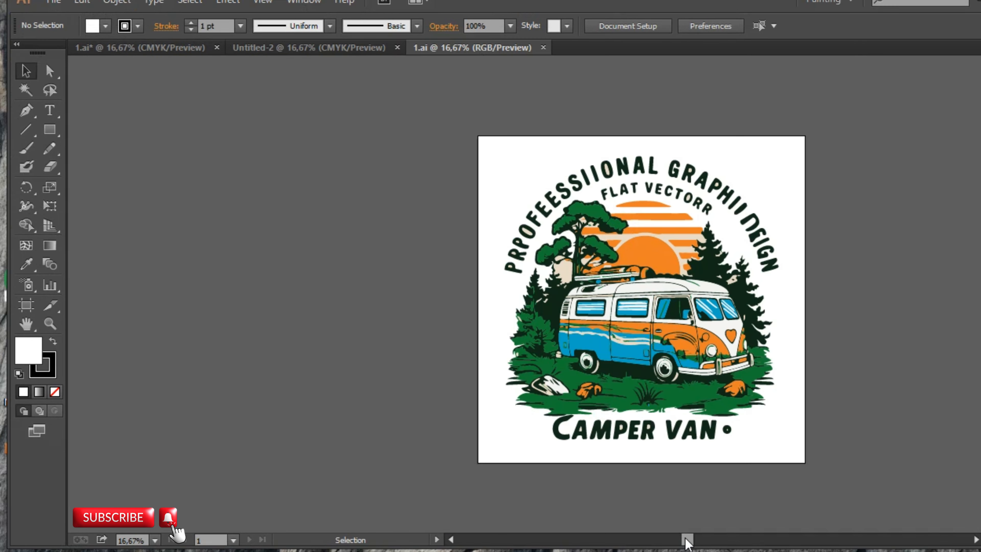
Step: Float the camper van document in its own window and move its grouped artwork towards the blank Untitled-2 artboard
{"action": "left_click_drag", "start_coordinate": [687, 538], "coordinate": [712, 538]}
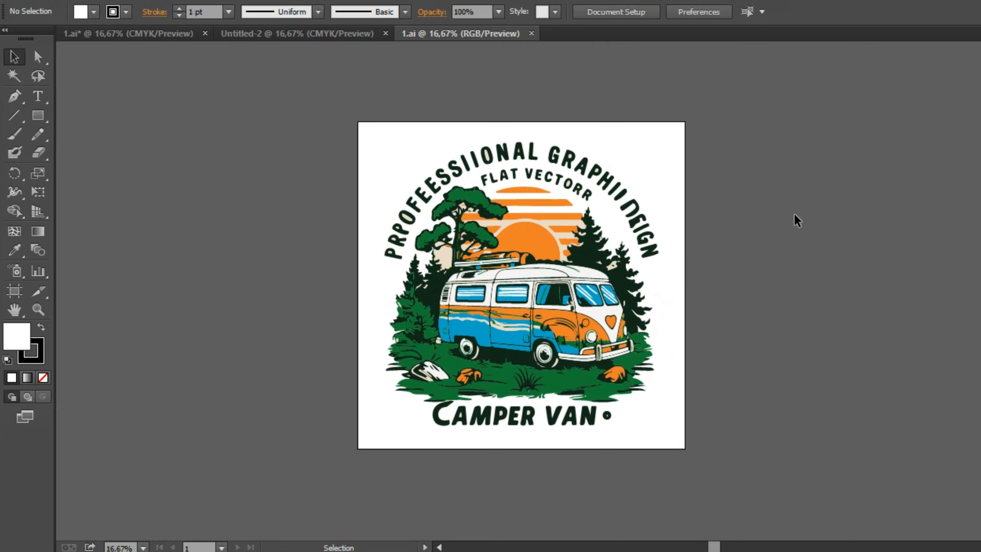
{"action": "scroll", "coordinate": [807, 231], "scroll_direction": "up", "scroll_amount": 1}
{"action": "key", "text": "ctrl+a"}
{"action": "left_click", "coordinate": [799, 227]}
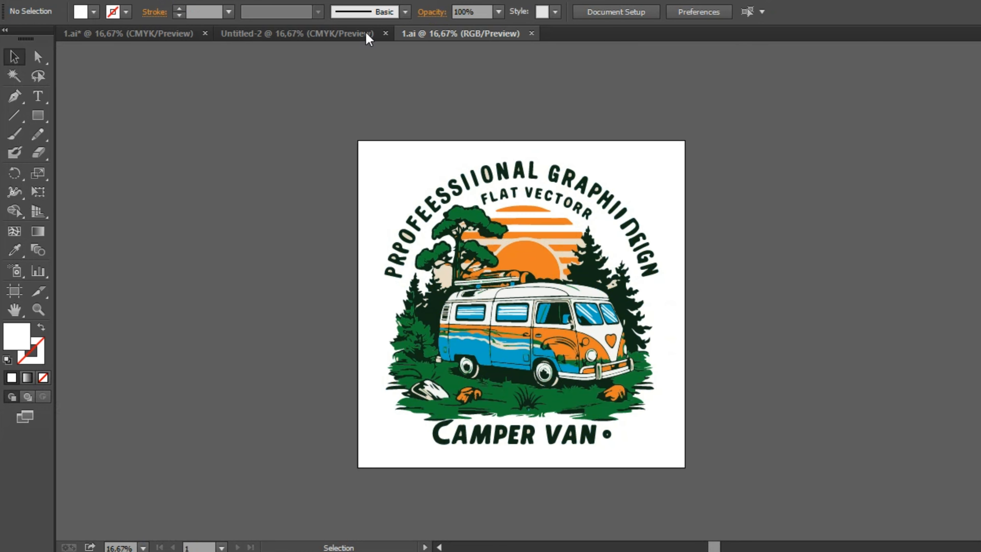
{"action": "left_click", "coordinate": [309, 38]}
{"action": "left_click_drag", "start_coordinate": [440, 35], "coordinate": [476, 147]}
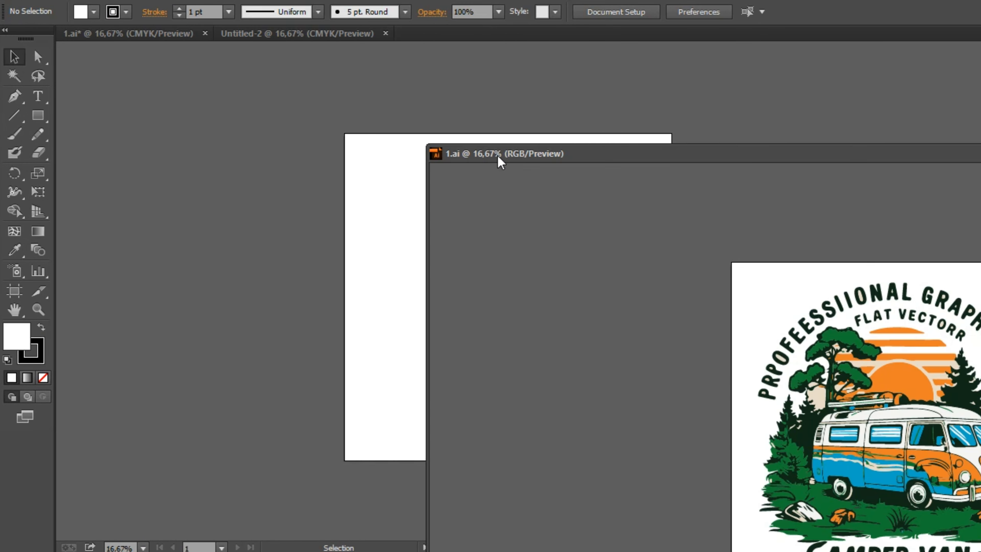
{"action": "left_click_drag", "start_coordinate": [867, 398], "coordinate": [522, 281]}
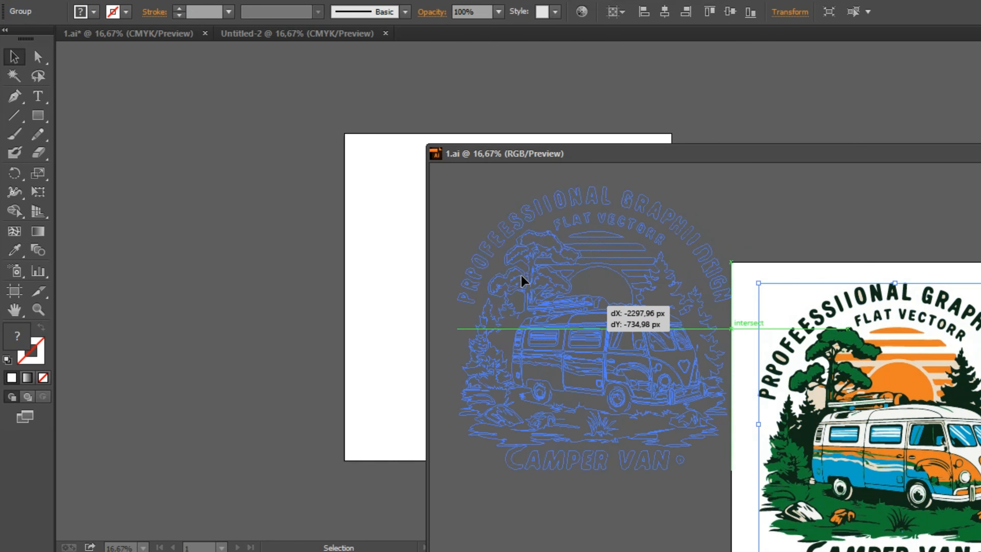